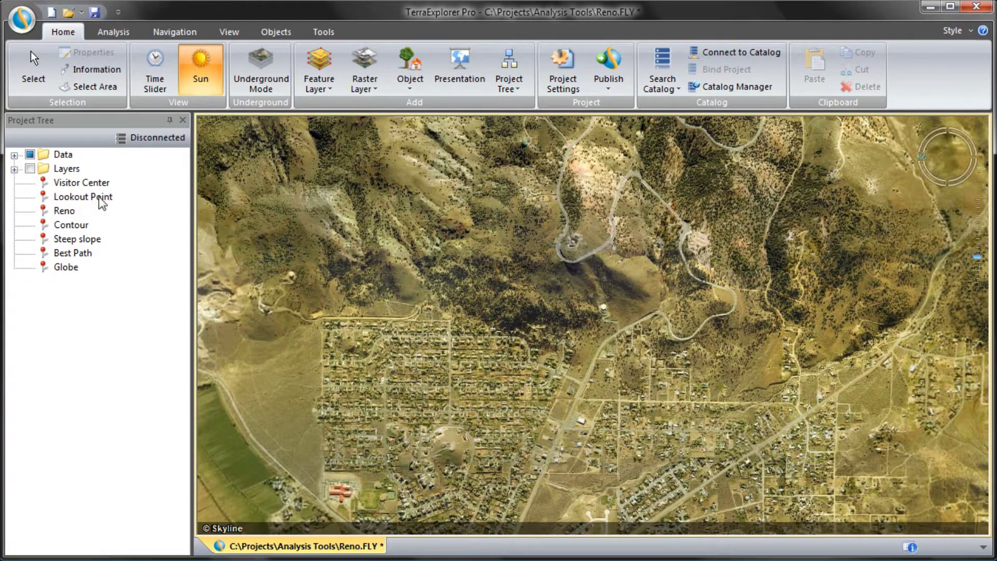
Fly to Visitor Center and Lookout Point, then return to the Reno overview.
click(109, 185)
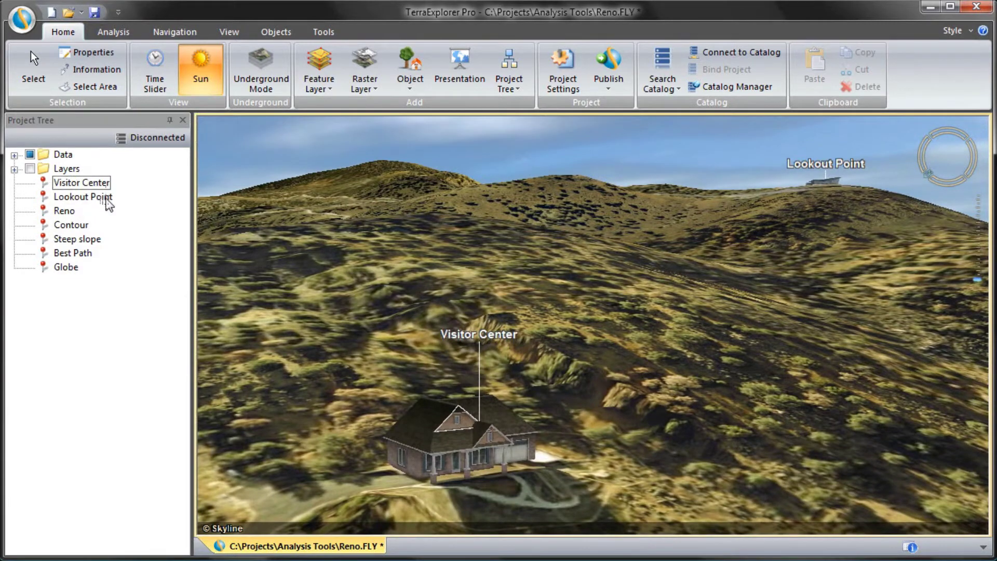
click(108, 200)
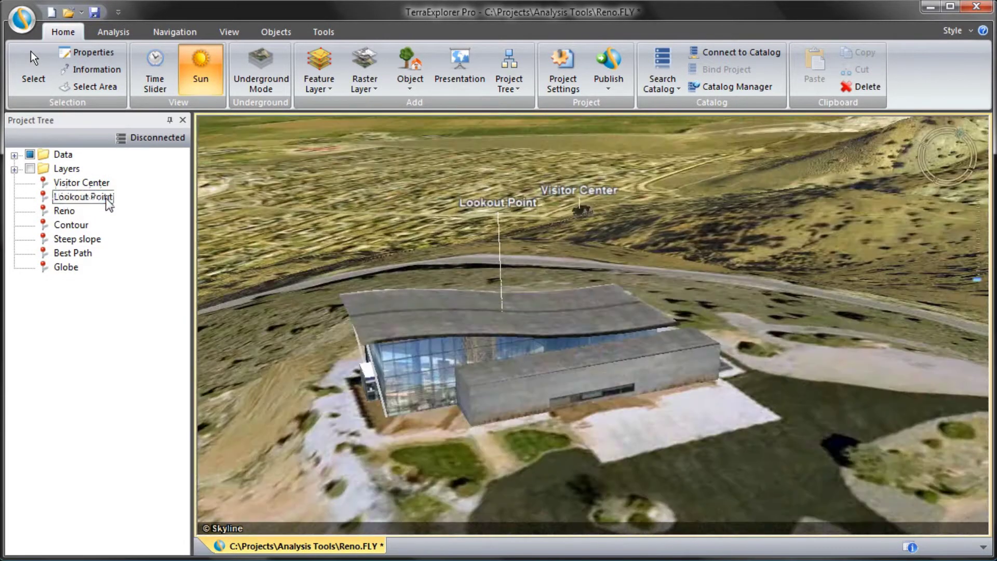
click(74, 215)
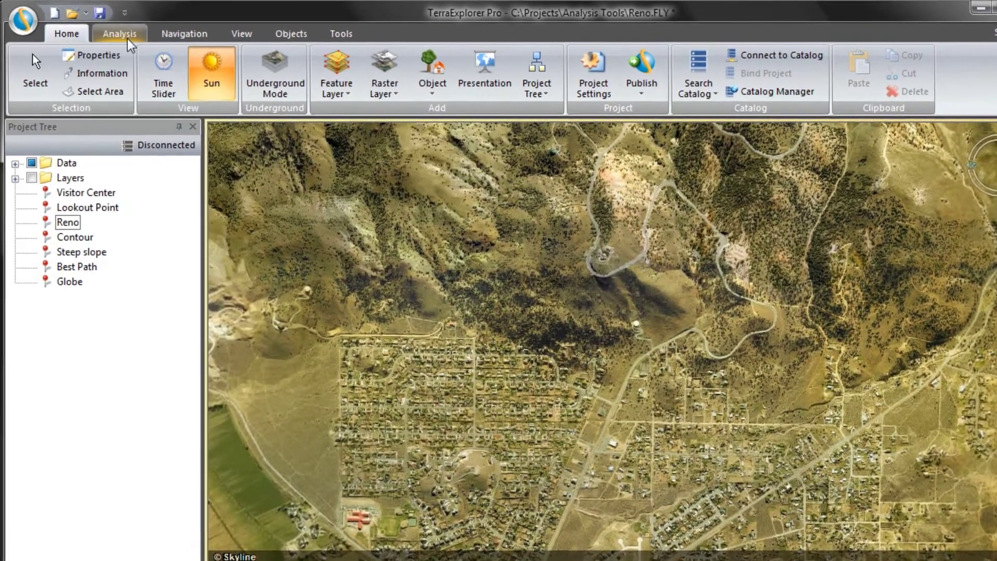
Add a Contour Colors map from a dragged rectangle, with coverage set to Entire Terrain.
click(120, 35)
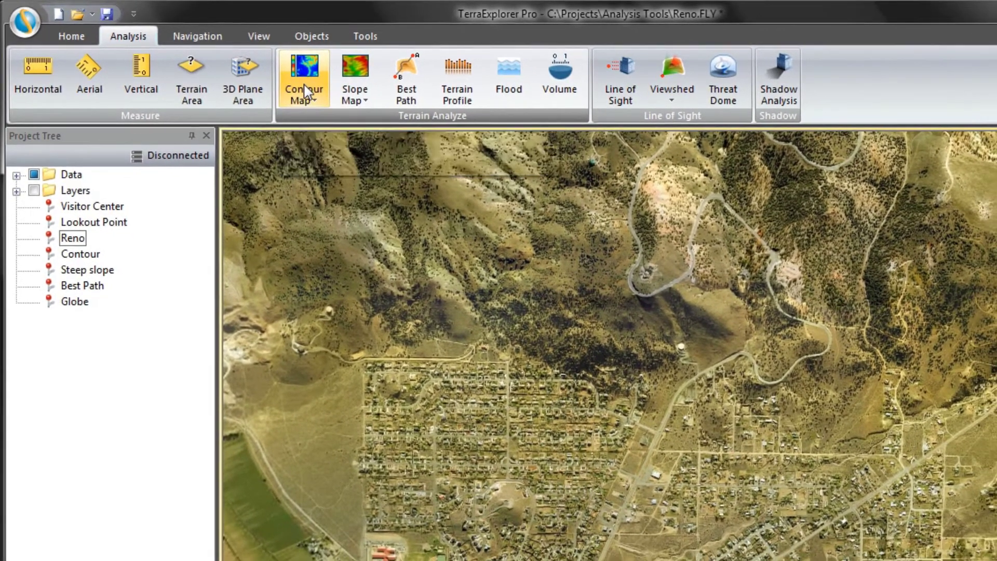
click(310, 78)
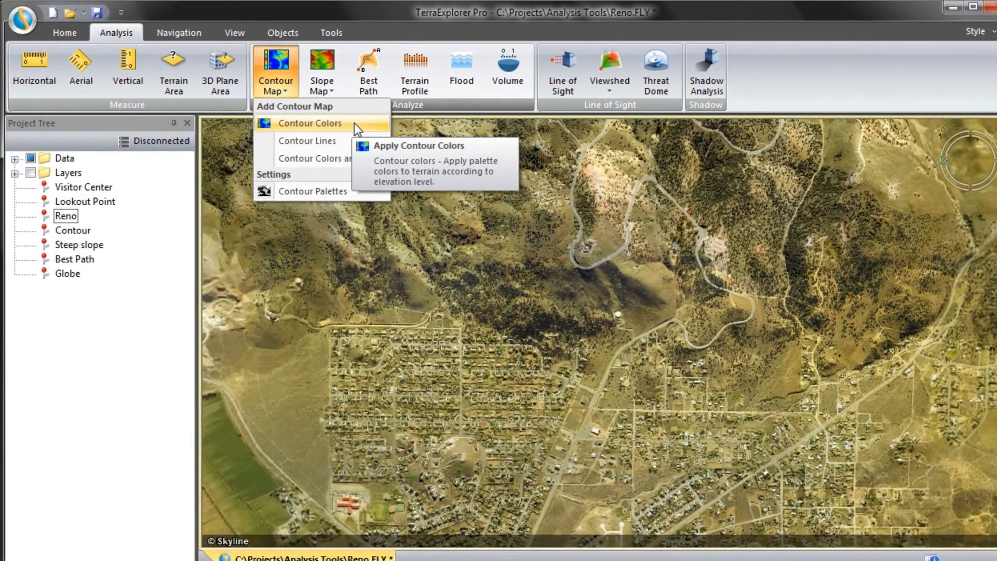
click(358, 126)
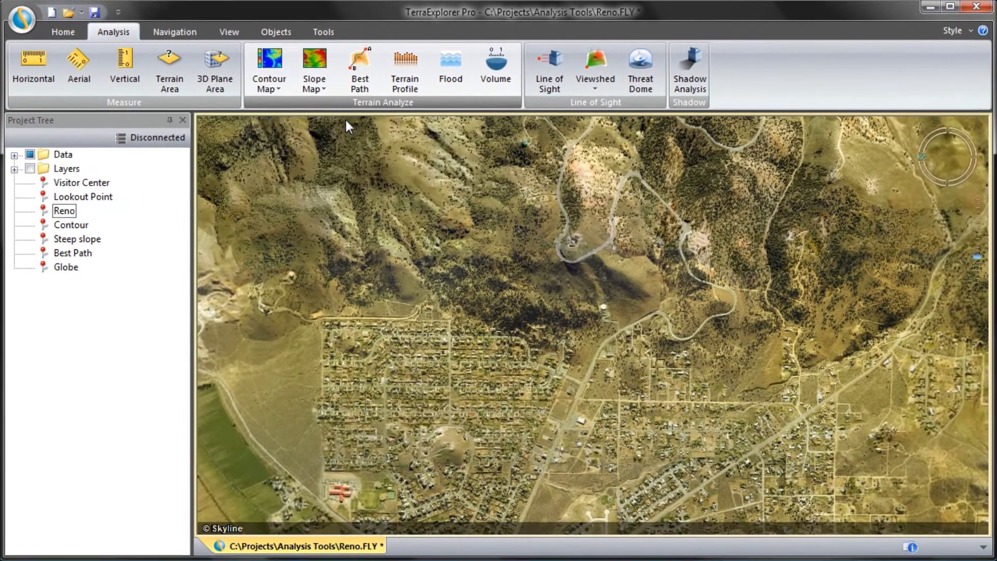
drag(307, 155, 852, 457)
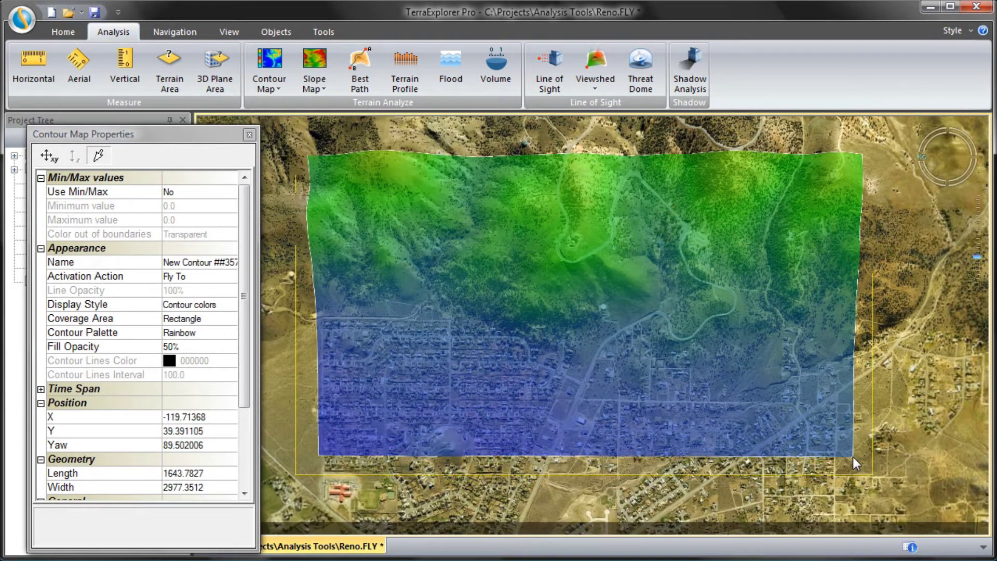
click(224, 319)
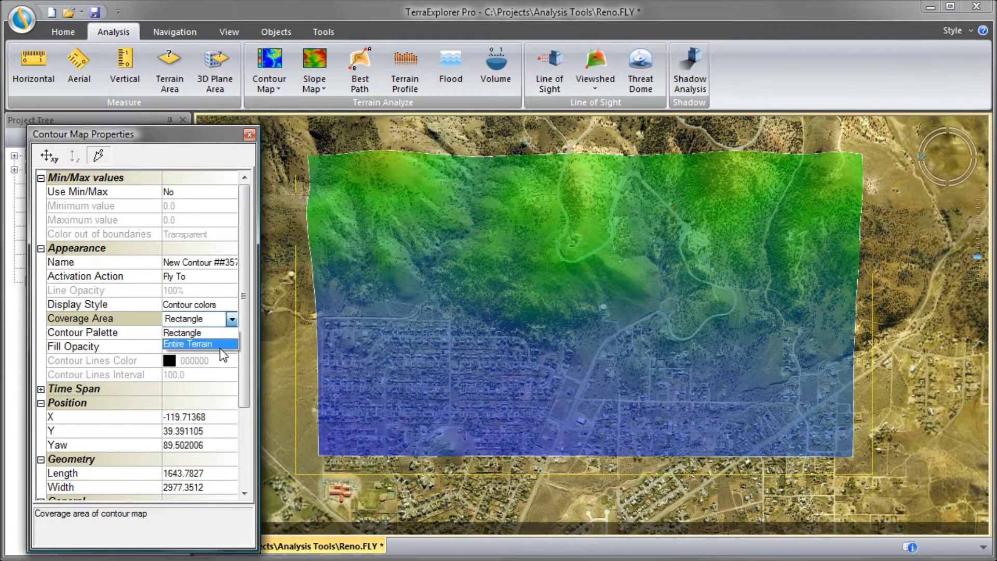
click(220, 344)
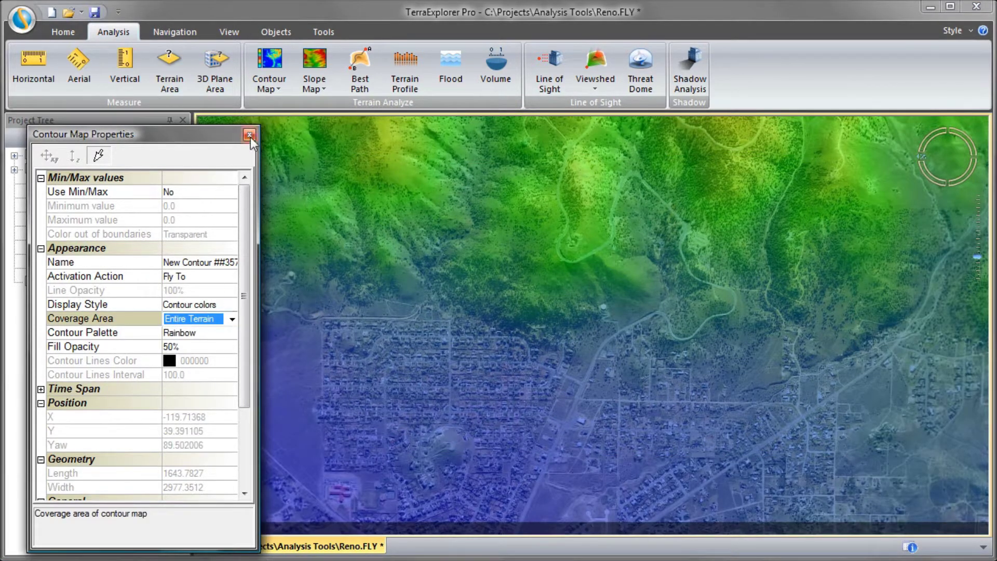
click(250, 136)
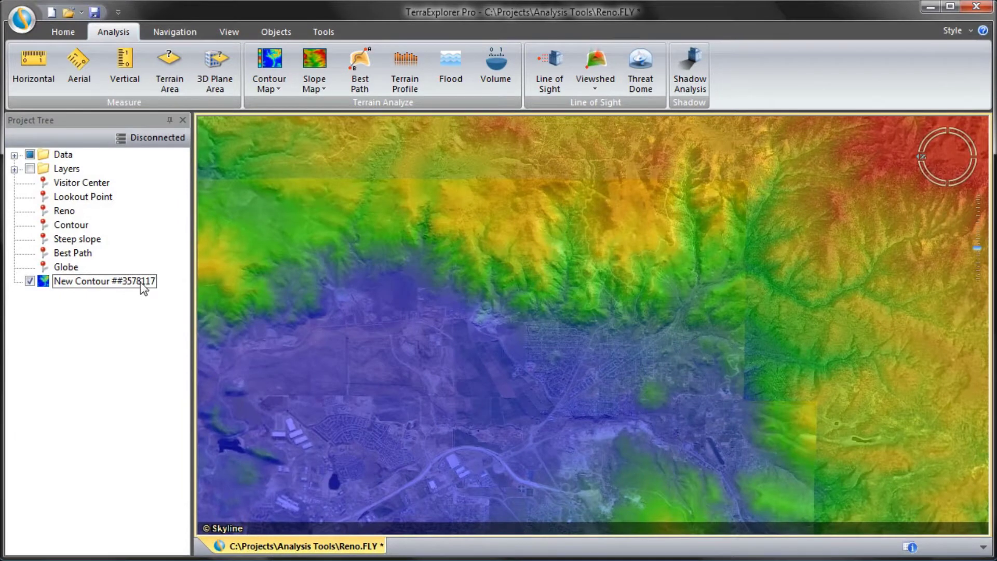
right_click(140, 283)
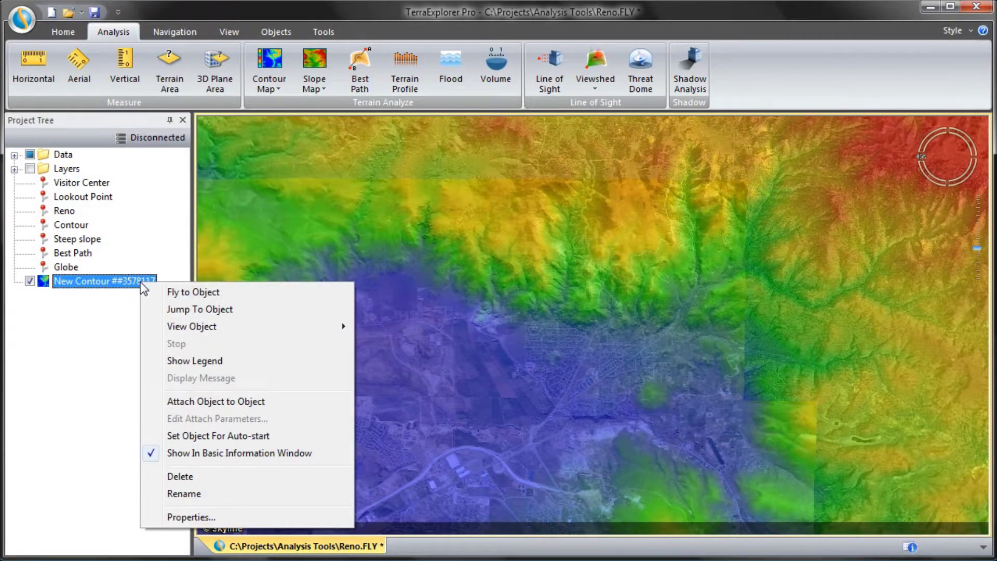
click(270, 362)
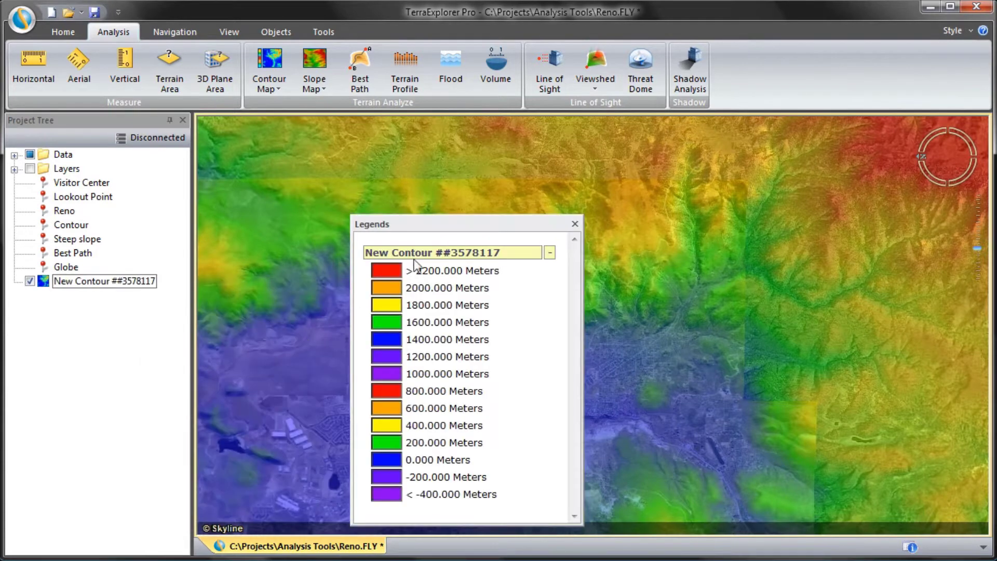
drag(484, 225, 361, 190)
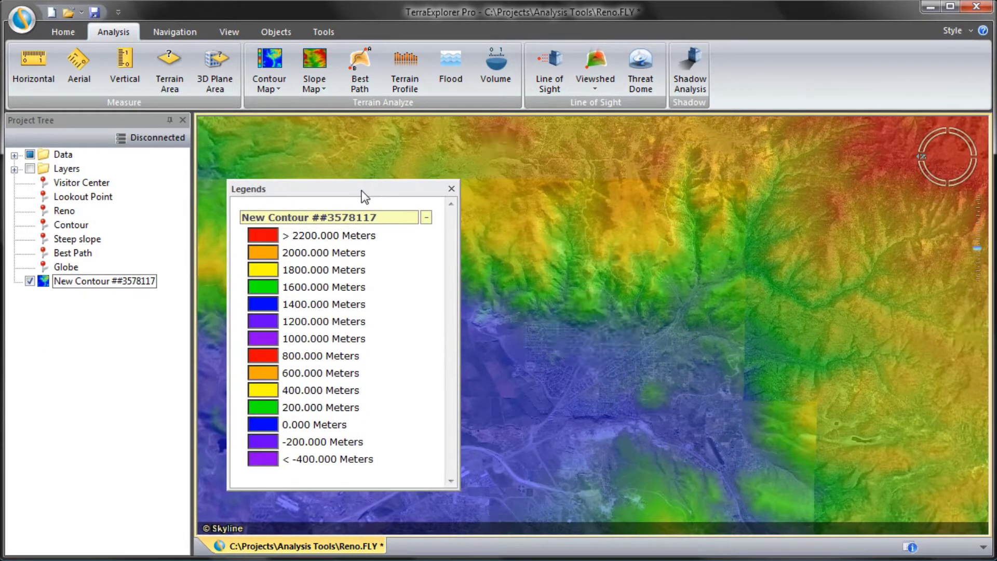
click(455, 192)
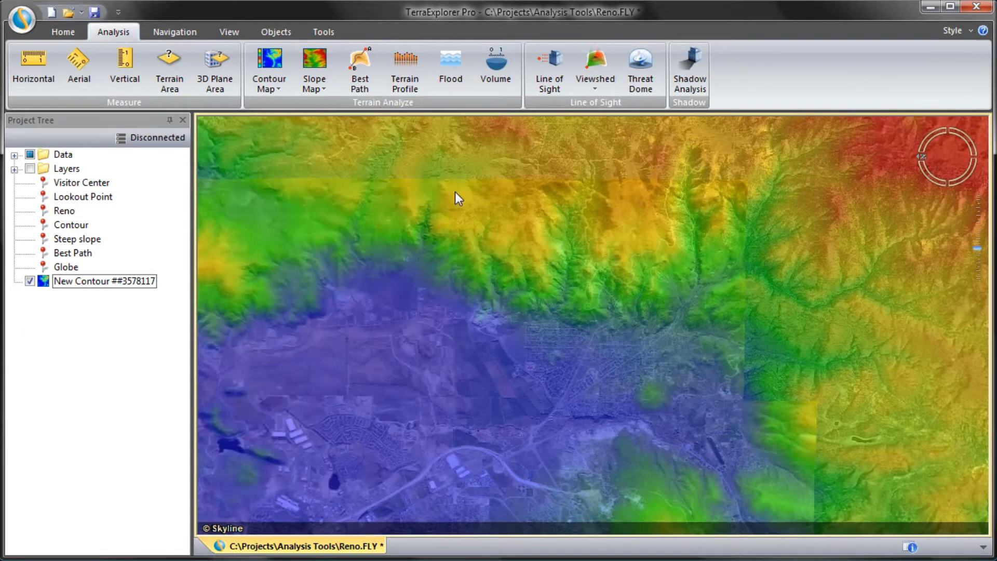
Set New Contour's display style to 'Contour lines and Contour colors', then fly to Steep slope.
right_click(101, 278)
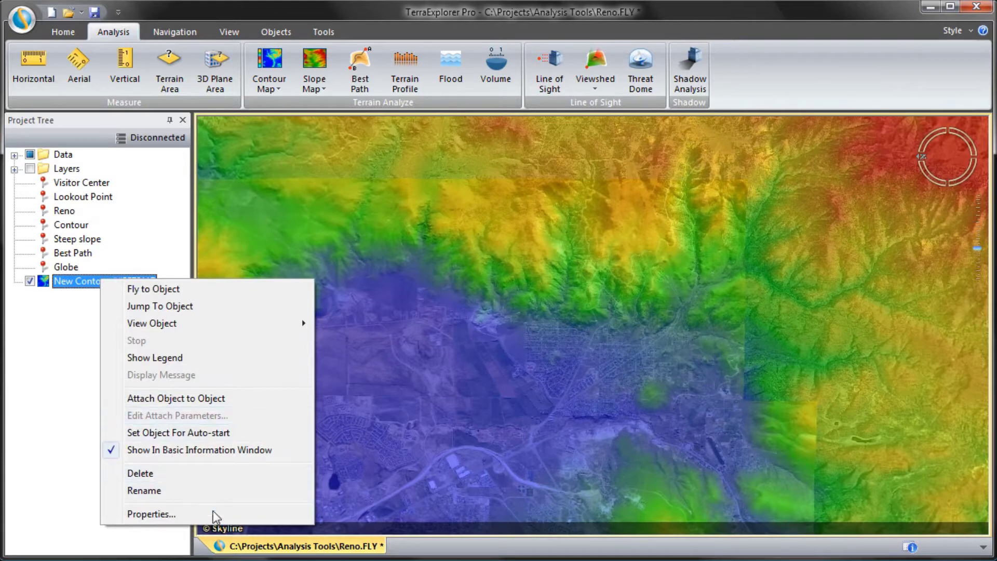
click(227, 515)
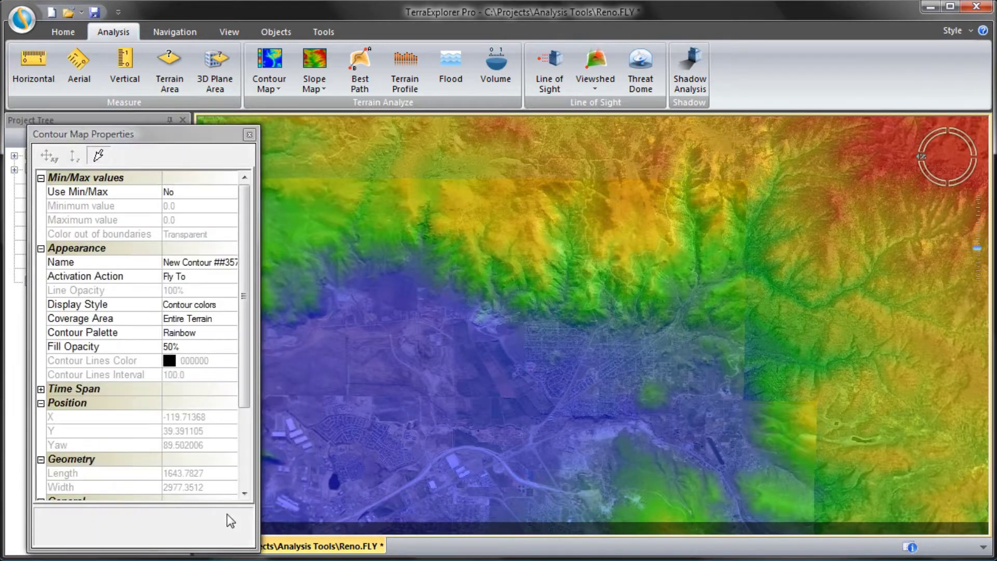
click(225, 308)
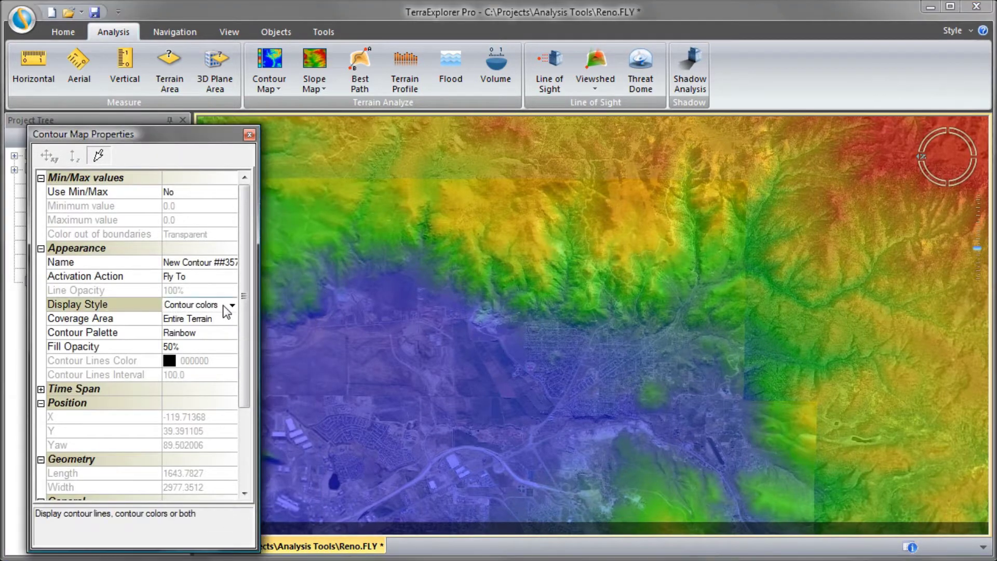
click(220, 316)
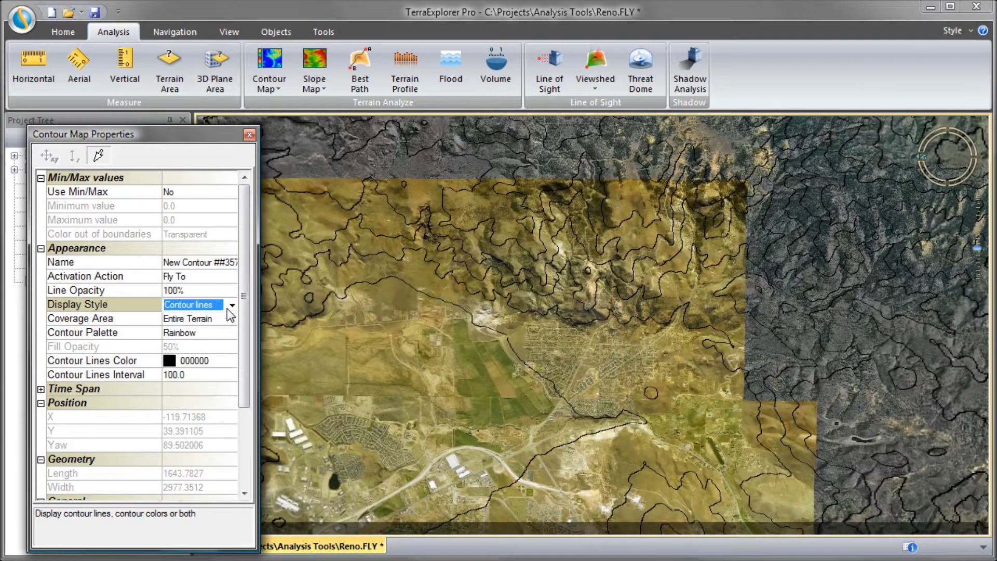
click(230, 305)
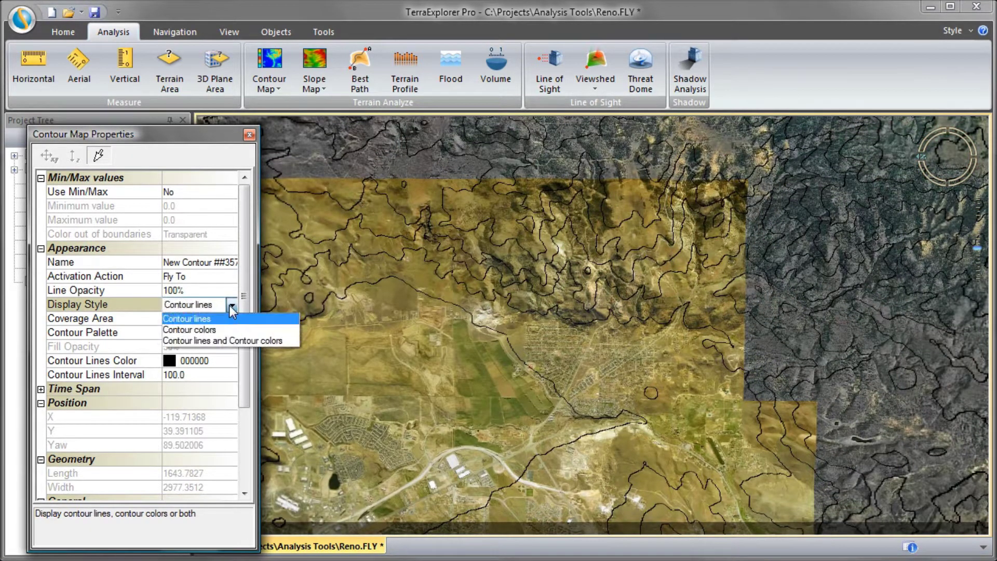
click(279, 341)
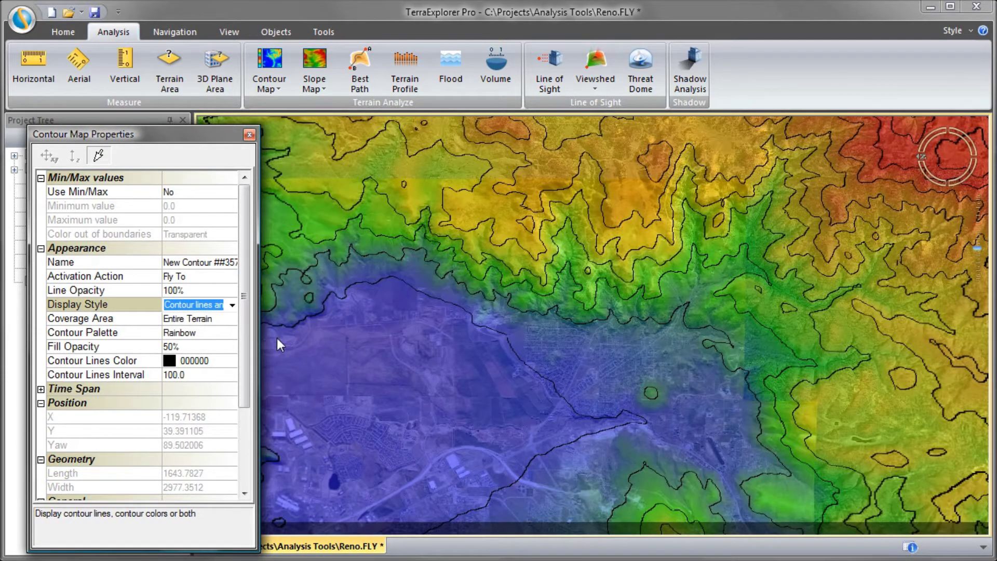
click(250, 135)
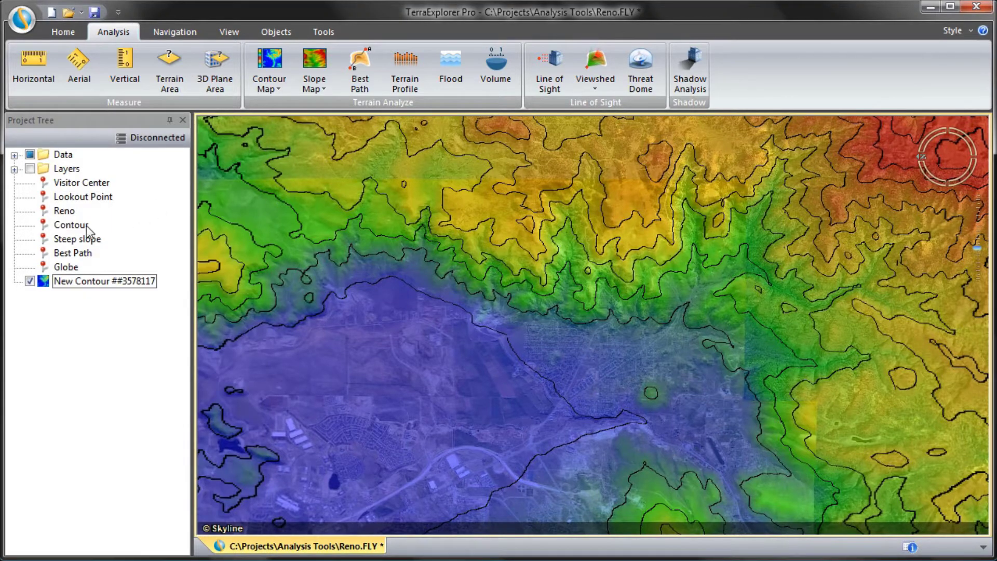
click(82, 242)
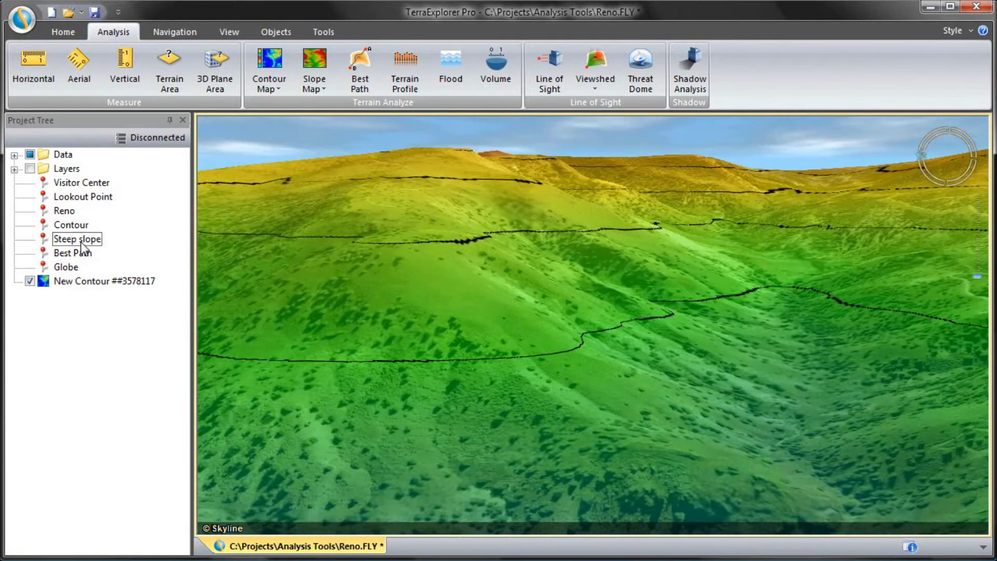
Change the New Contour line interval from 100 to 25 metres.
right_click(92, 283)
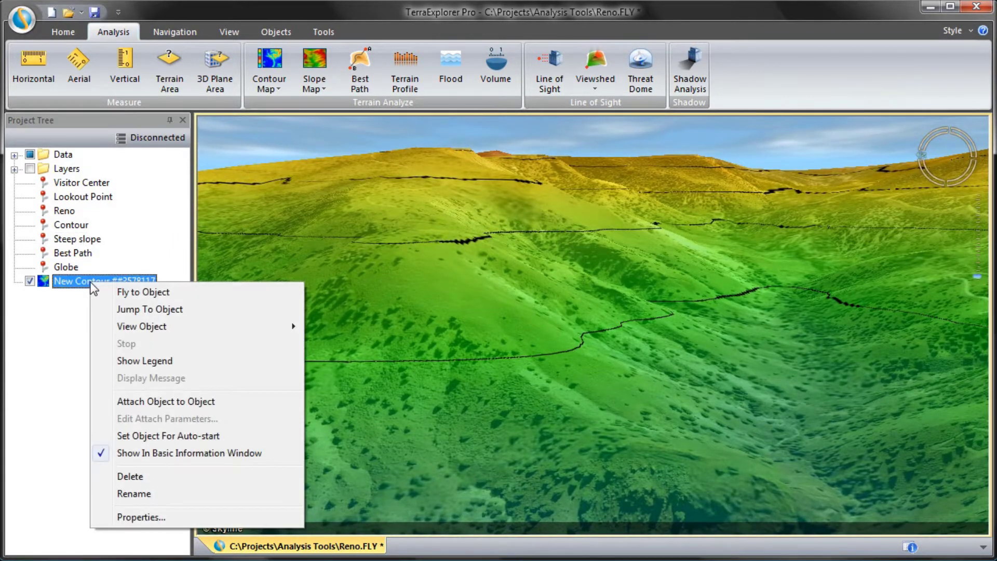
click(157, 517)
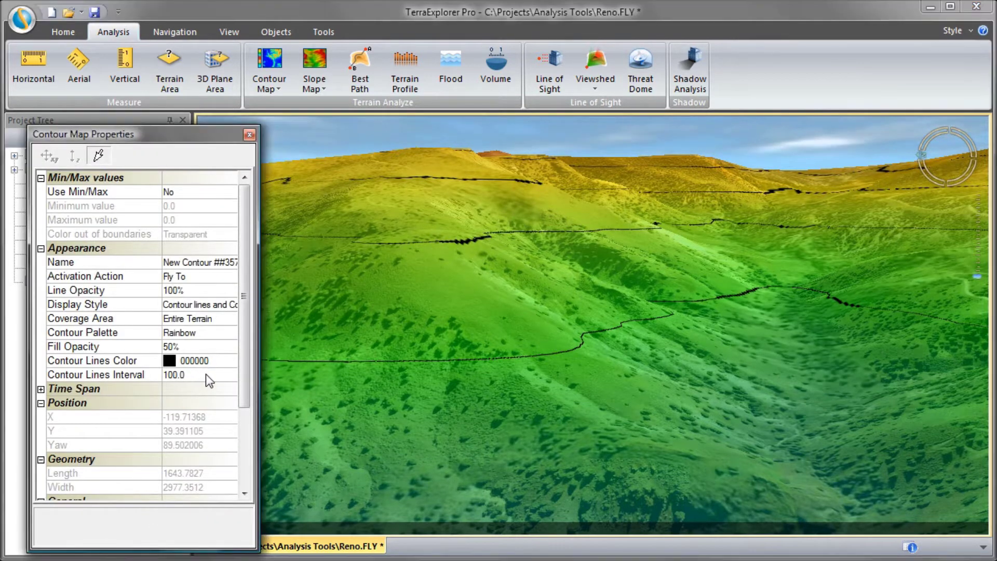
click(206, 374)
double_click(164, 374)
text(25)
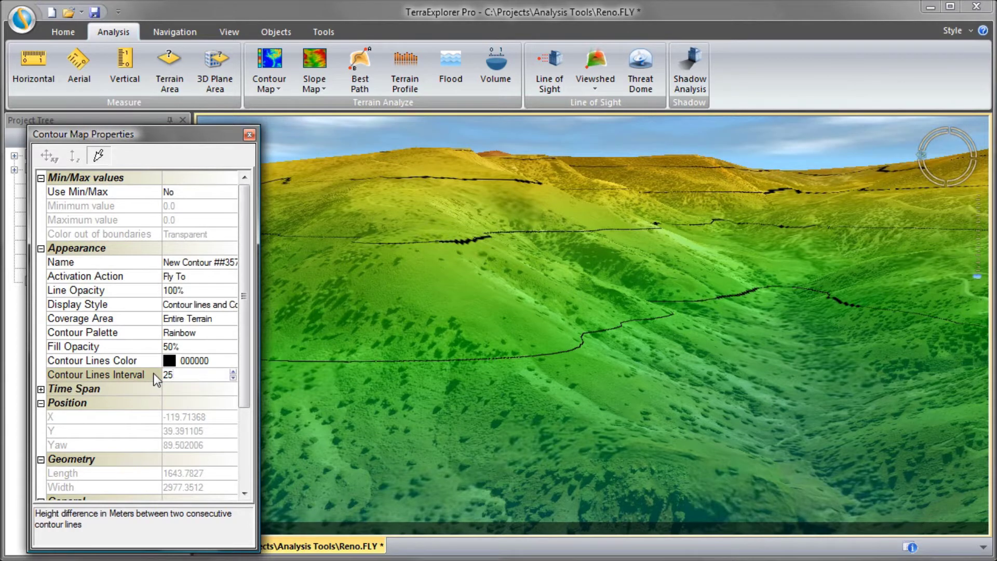
key(Return)
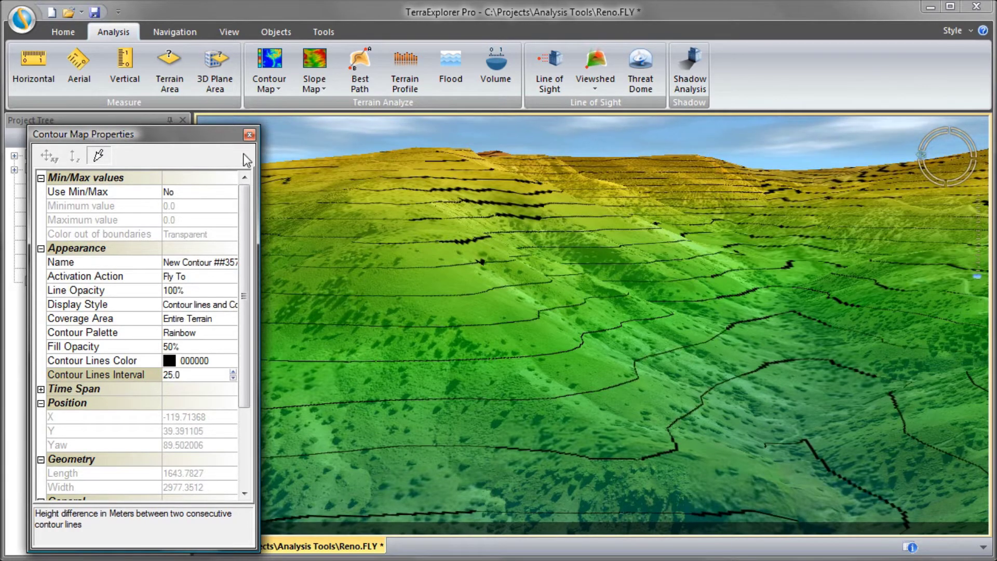
click(249, 136)
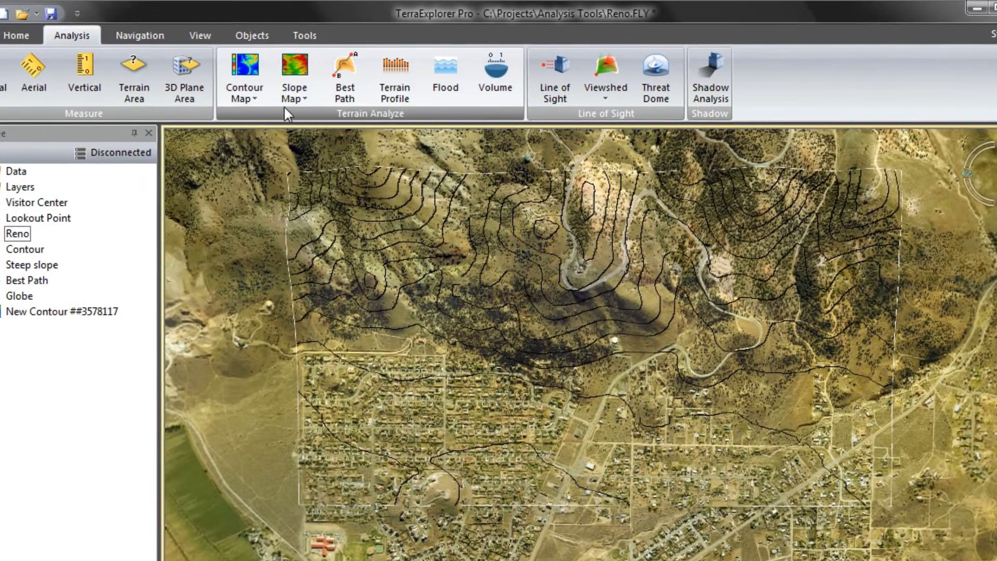
Add a Slope Color Map over the hillside rectangle styled 'Slope arrows and colors', then hide it.
click(292, 93)
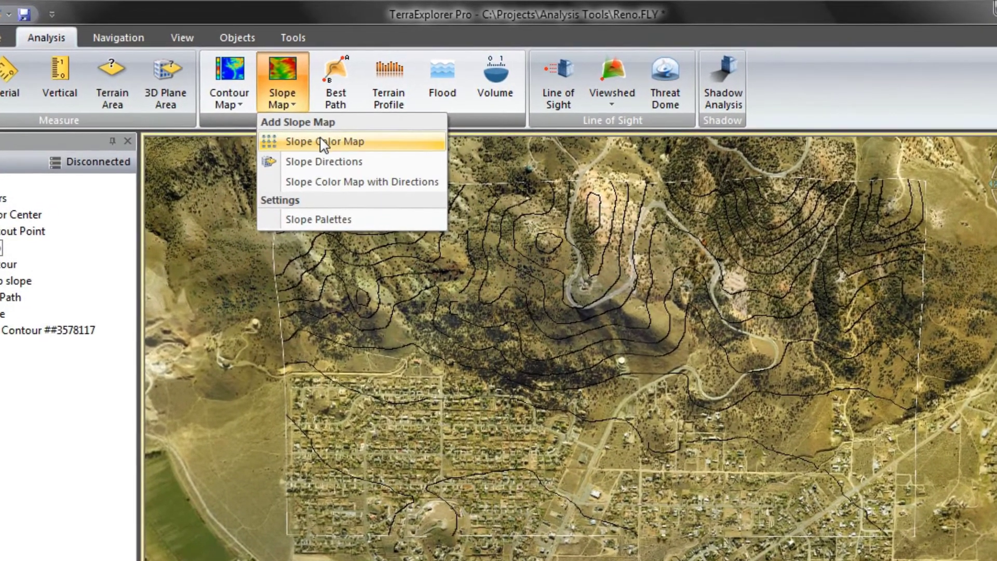
click(323, 143)
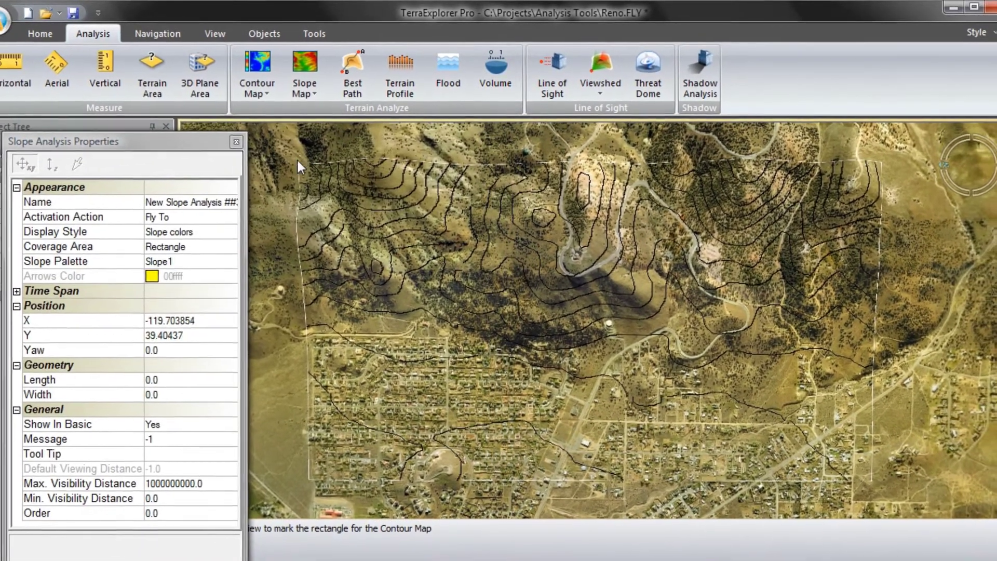
mouse_move(305, 157)
mouse_down()
mouse_move(753, 375)
mouse_move(853, 457)
mouse_up()
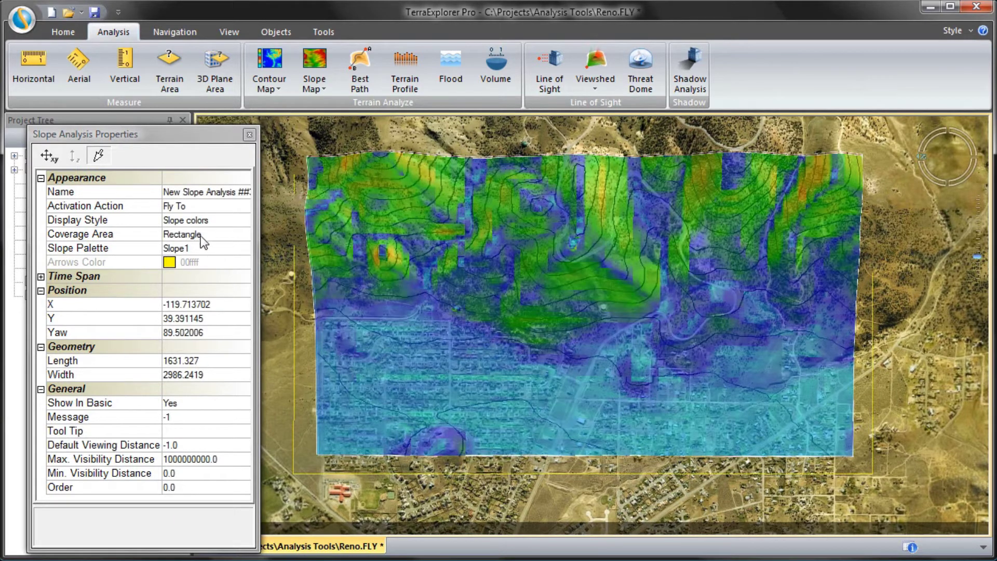
click(213, 219)
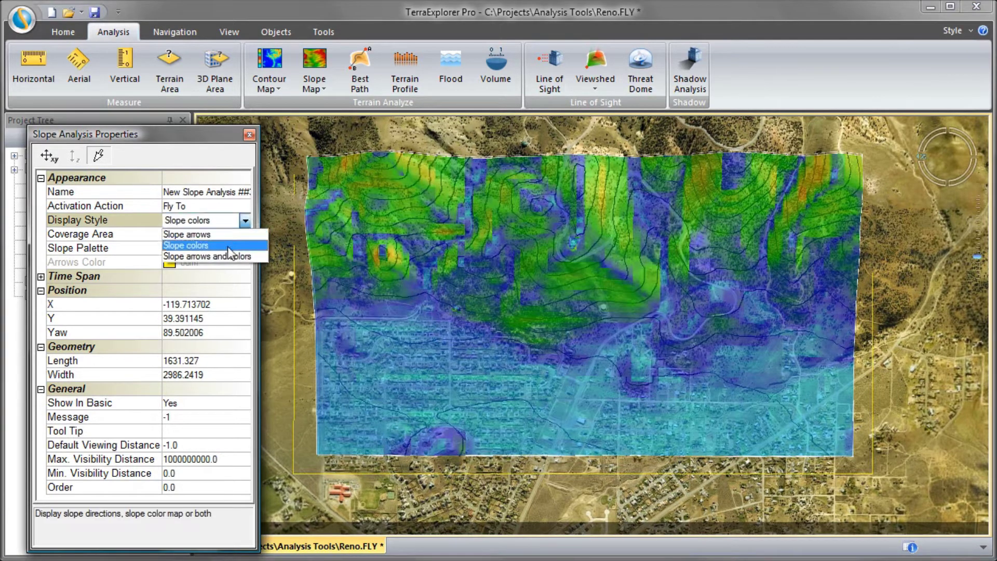
click(255, 259)
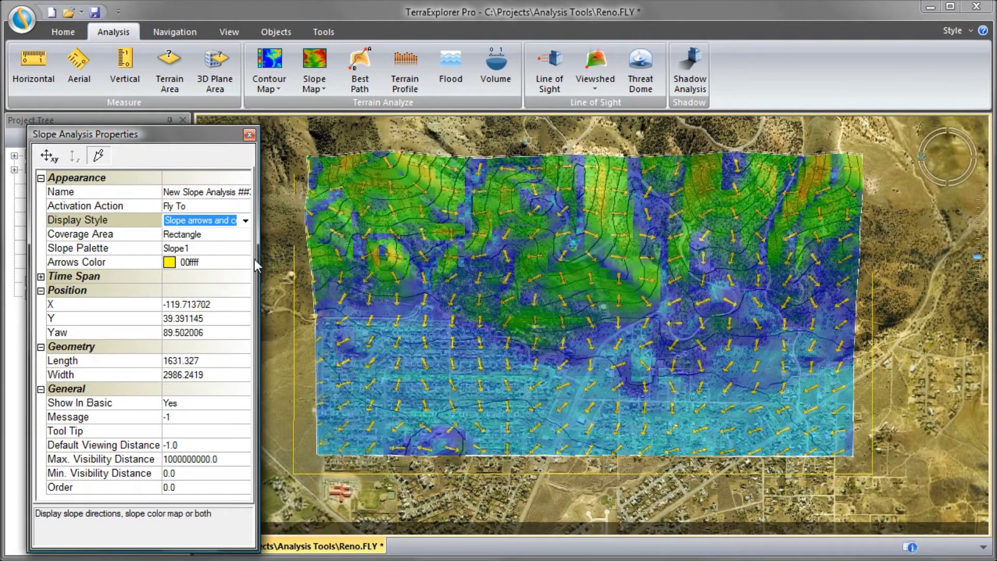
click(249, 135)
click(30, 295)
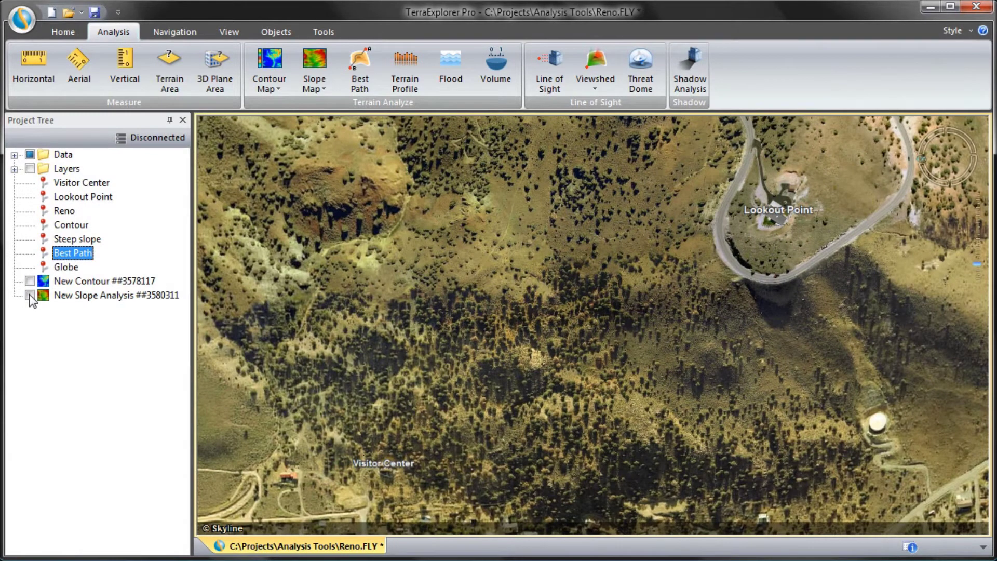
Create a Best Path with 14° climb and 25° descent limits from Visitor Center to Lookout Point.
click(354, 83)
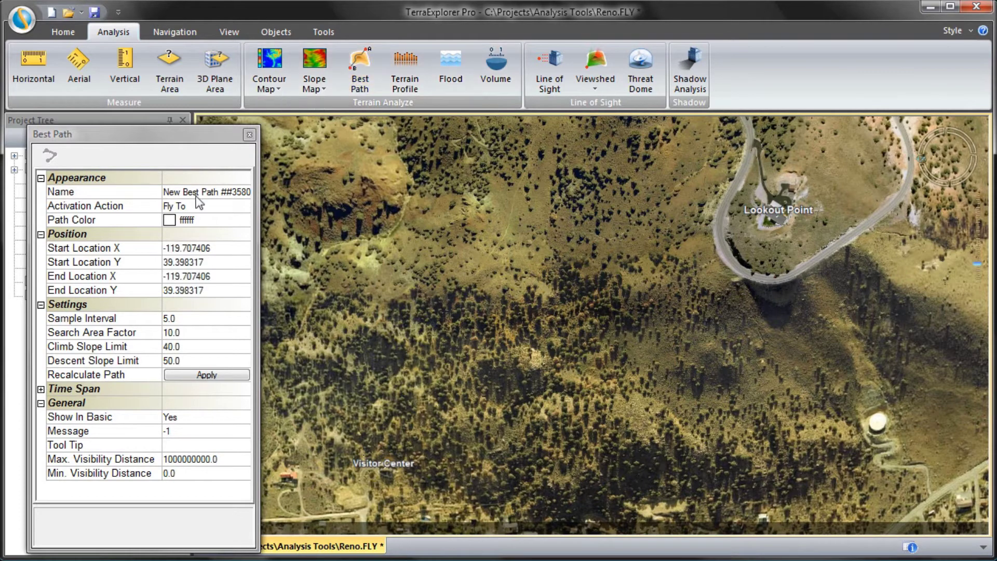
click(193, 345)
text(4)
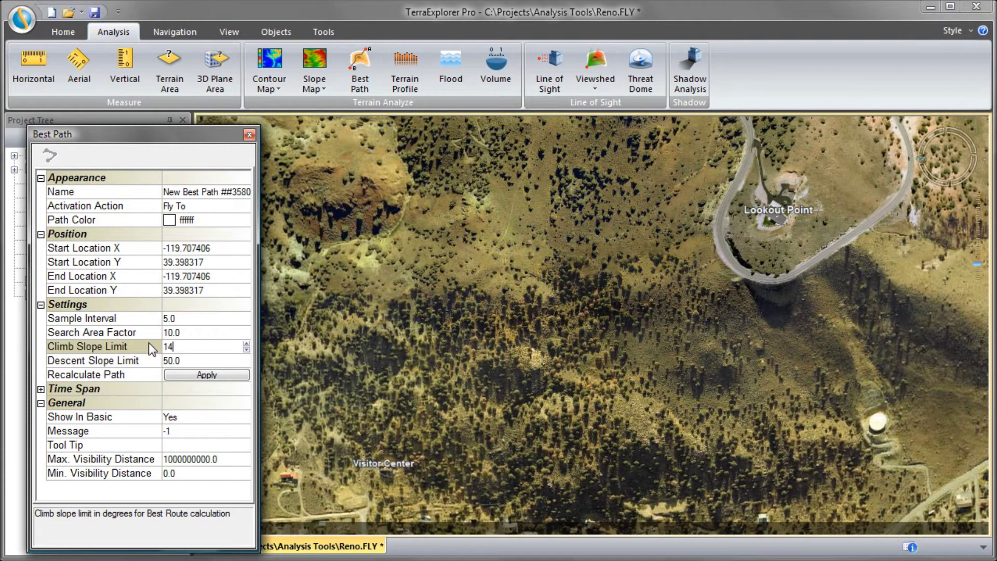
click(211, 360)
drag(210, 360, 140, 363)
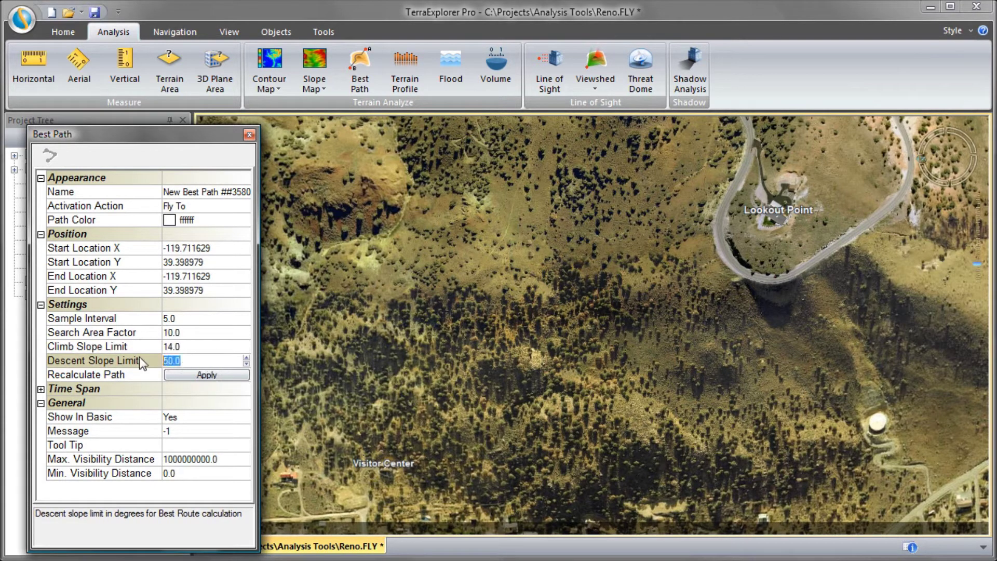
text(2)
click(375, 462)
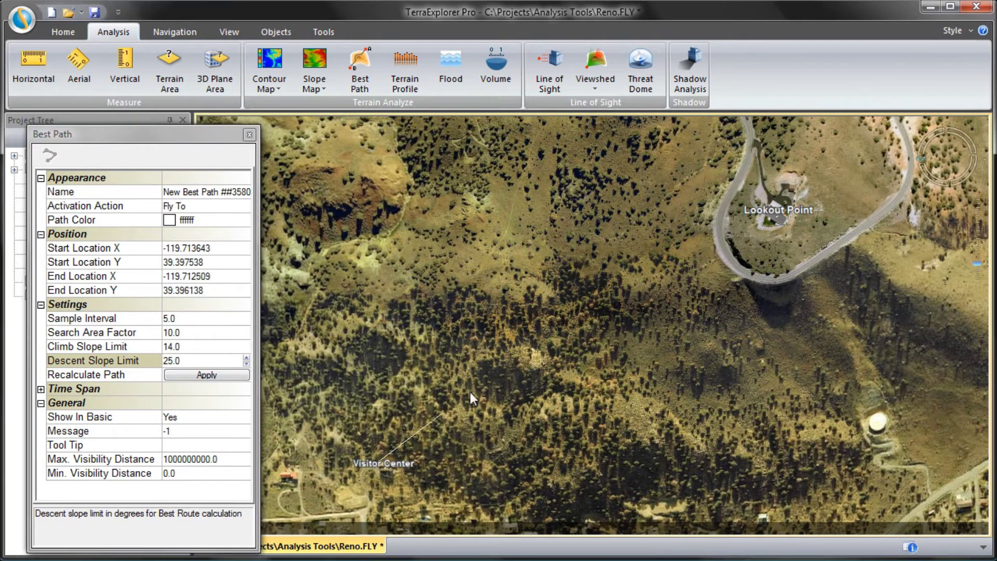
click(752, 147)
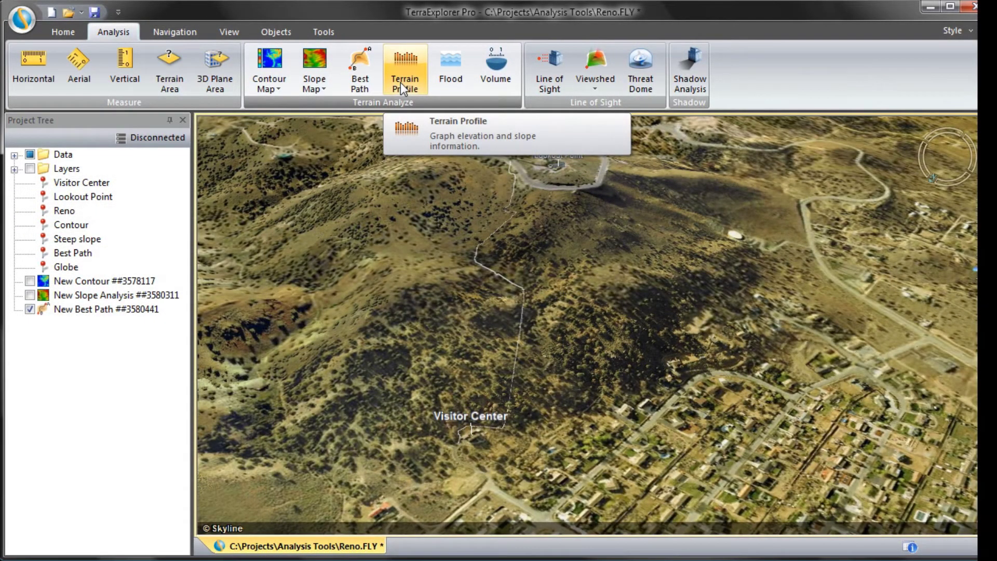
Trace a terrain profile through points up the best path from Visitor Center, showing its elevation graph.
click(400, 82)
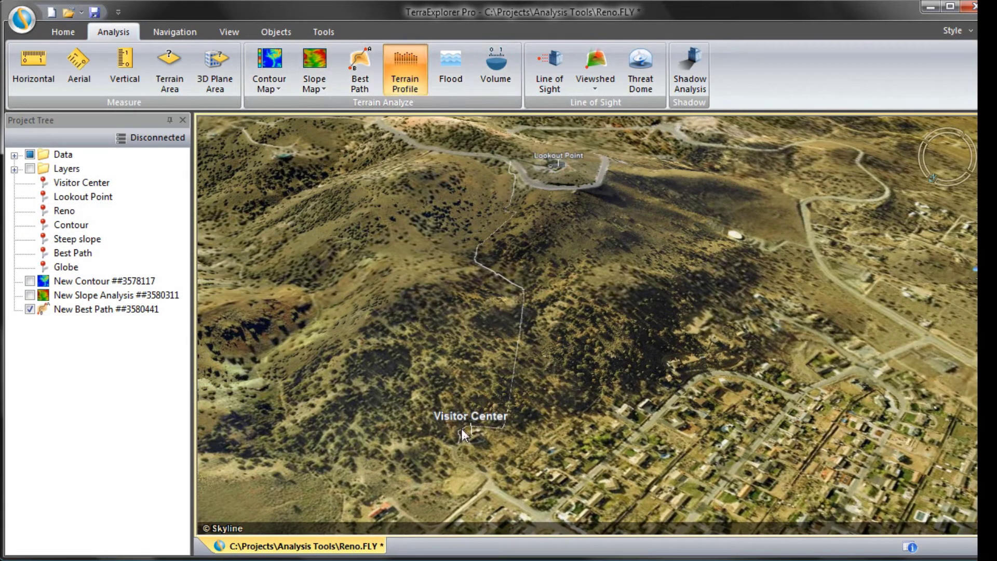
click(457, 443)
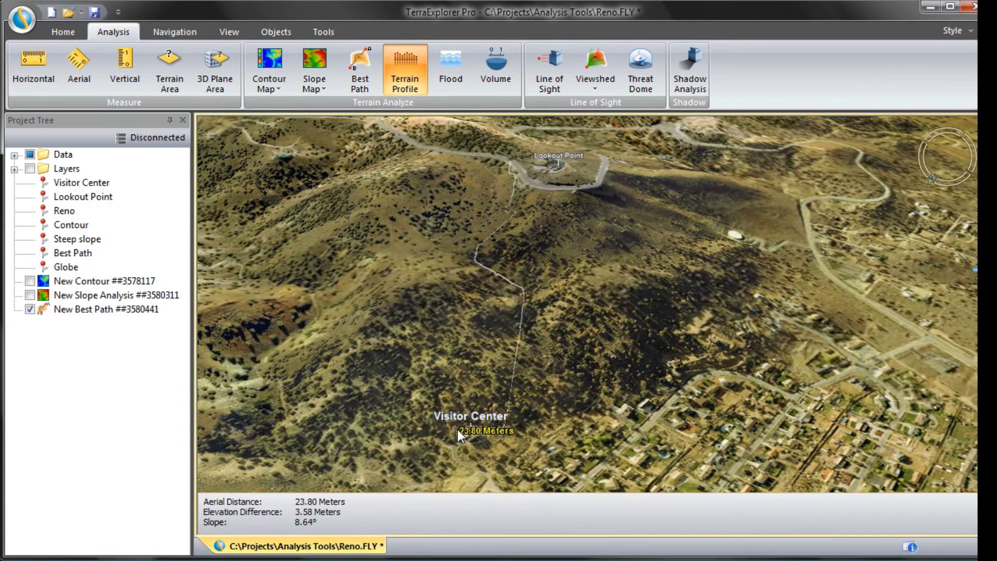
click(465, 426)
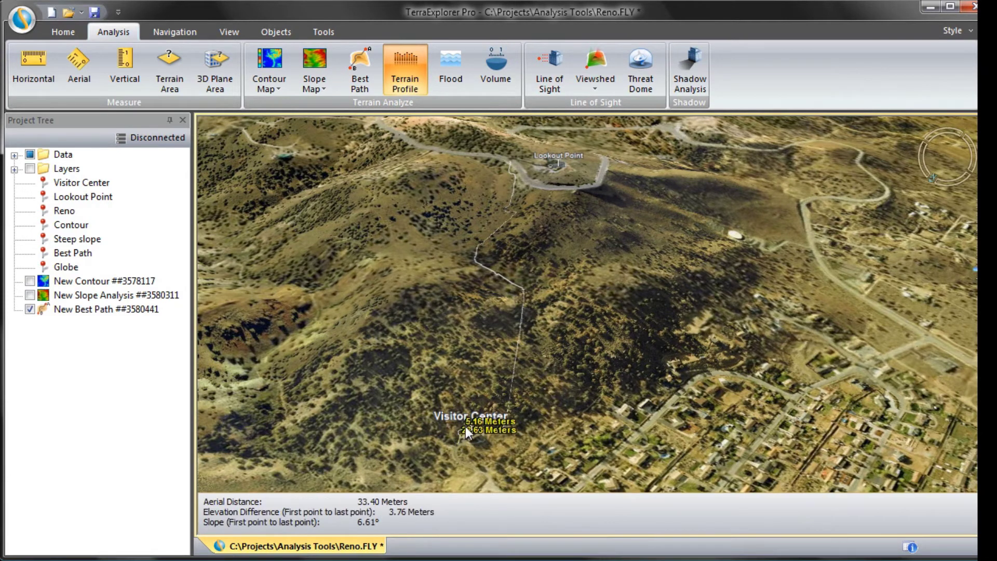
click(506, 424)
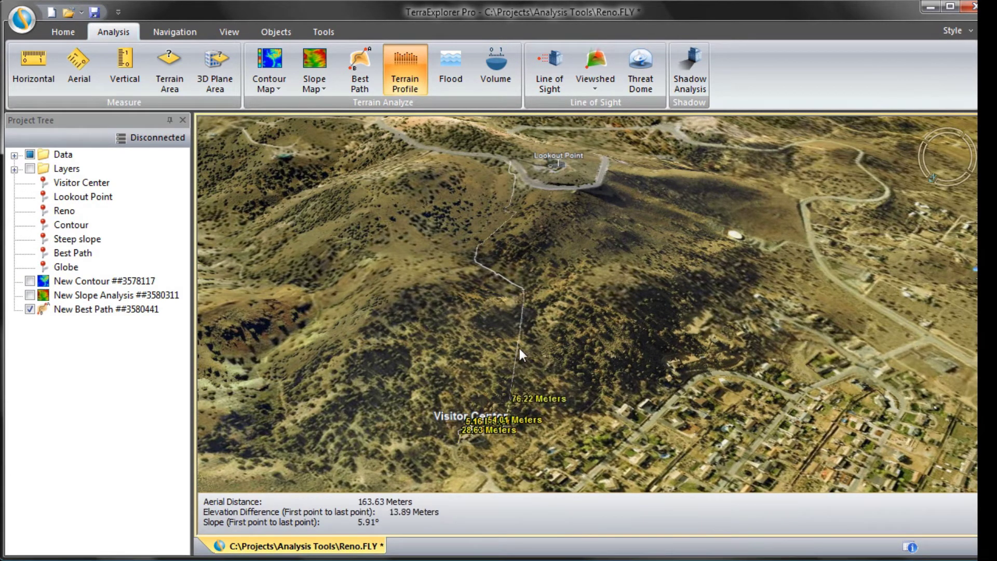
click(524, 291)
right_click(554, 165)
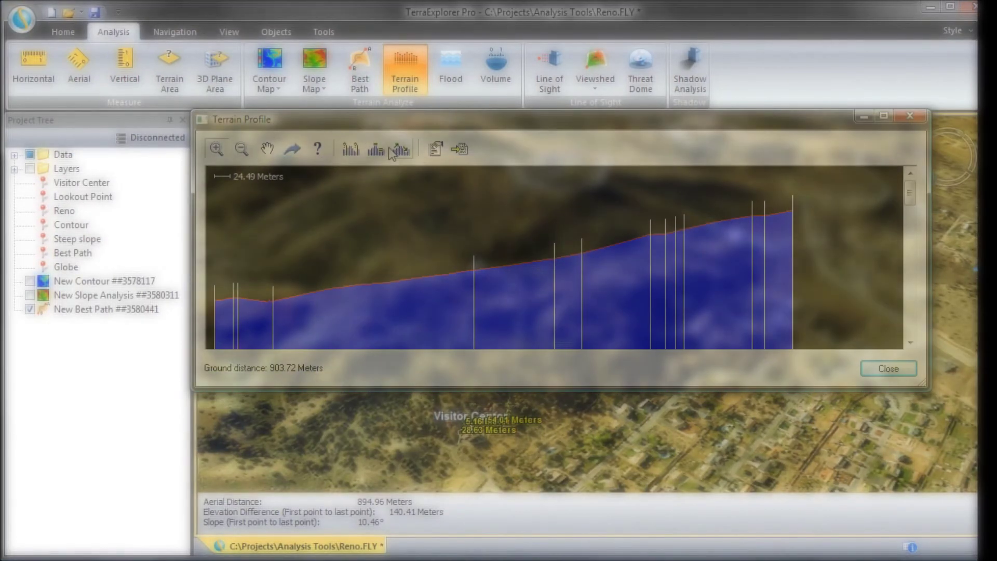
Show Min/Max labels (1473 m, 1616 m) and query slope and elevation at three graph points.
click(376, 150)
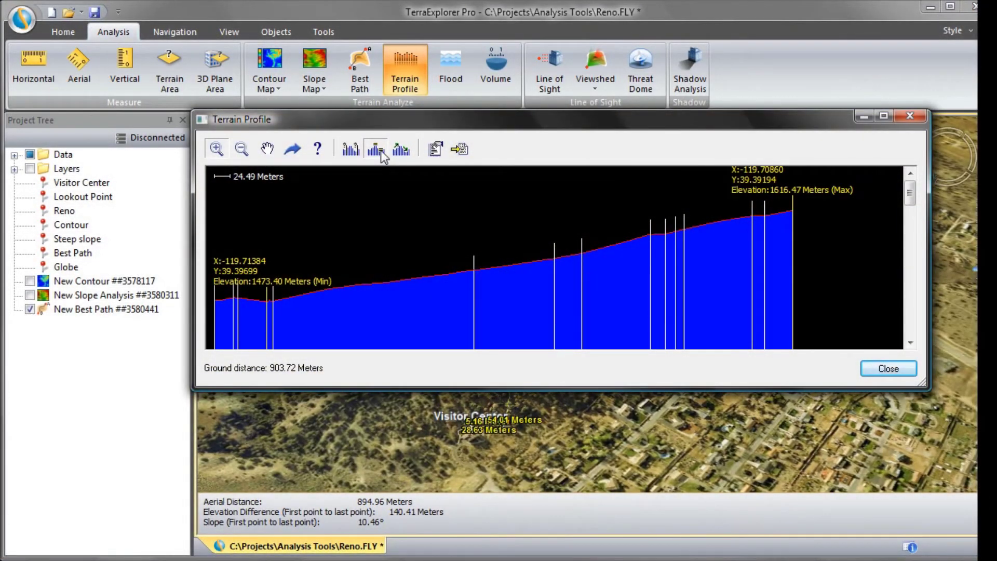
click(322, 148)
click(376, 300)
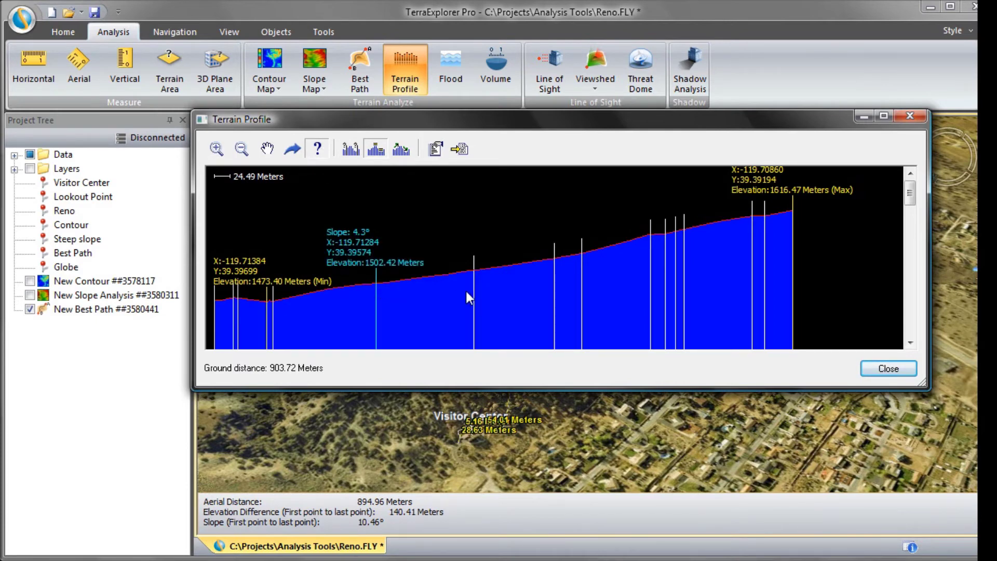
click(504, 287)
click(601, 275)
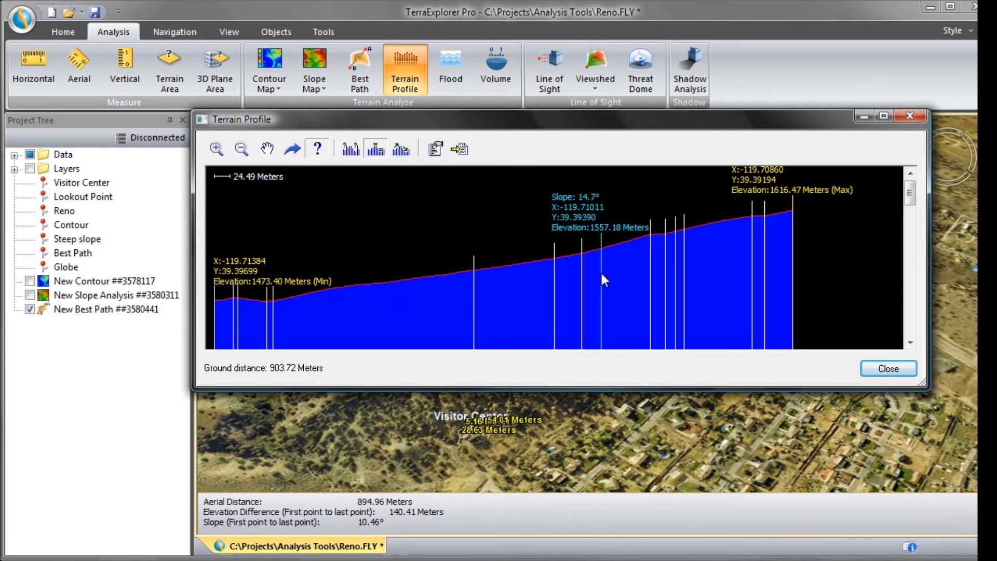